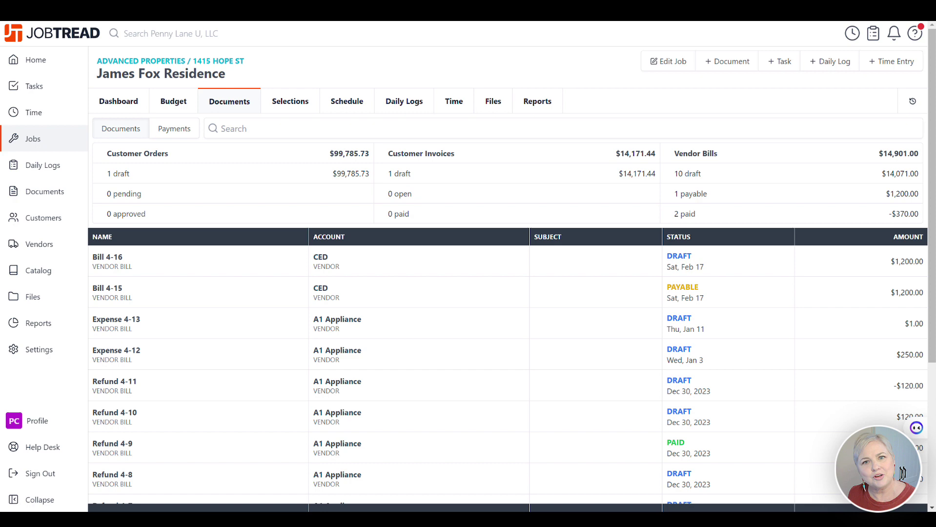
# Step: Open the James Fox Residence job from Jobs and start a new document for it
pyautogui.click(30, 139)
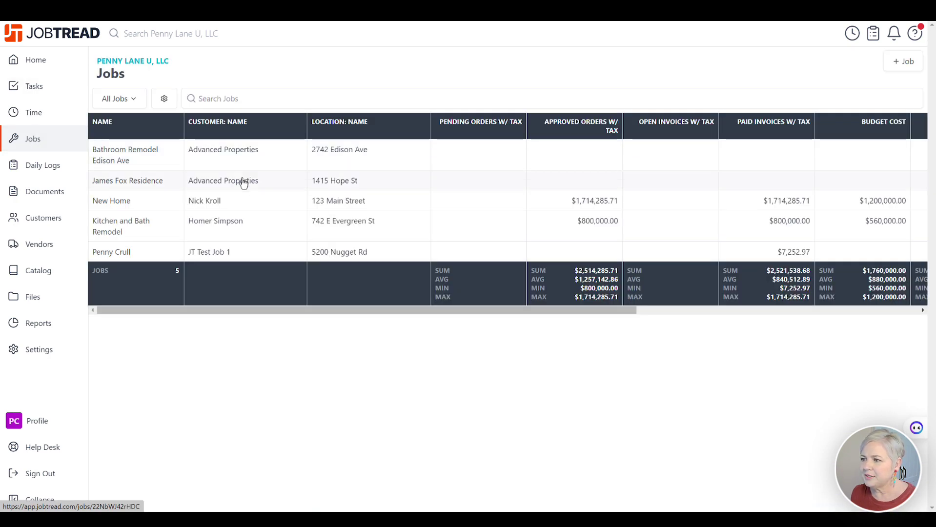
pyautogui.click(266, 185)
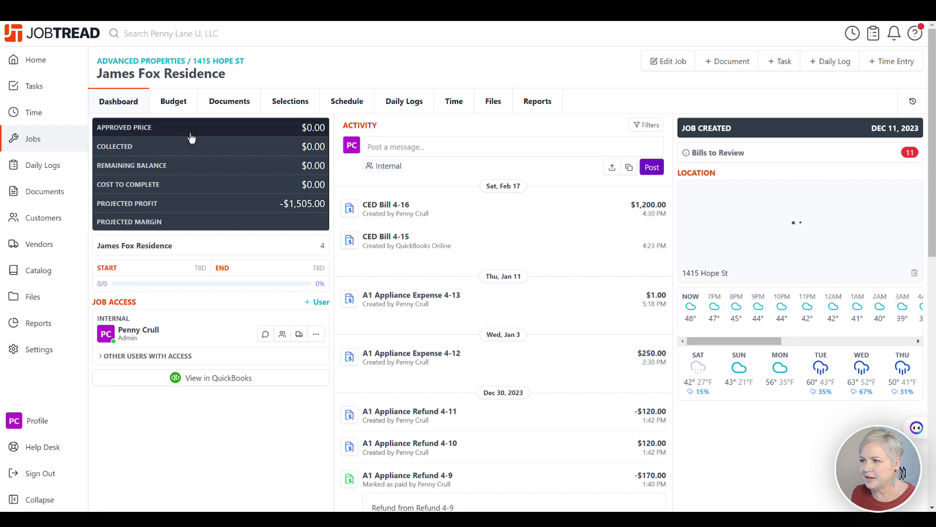
pyautogui.click(725, 63)
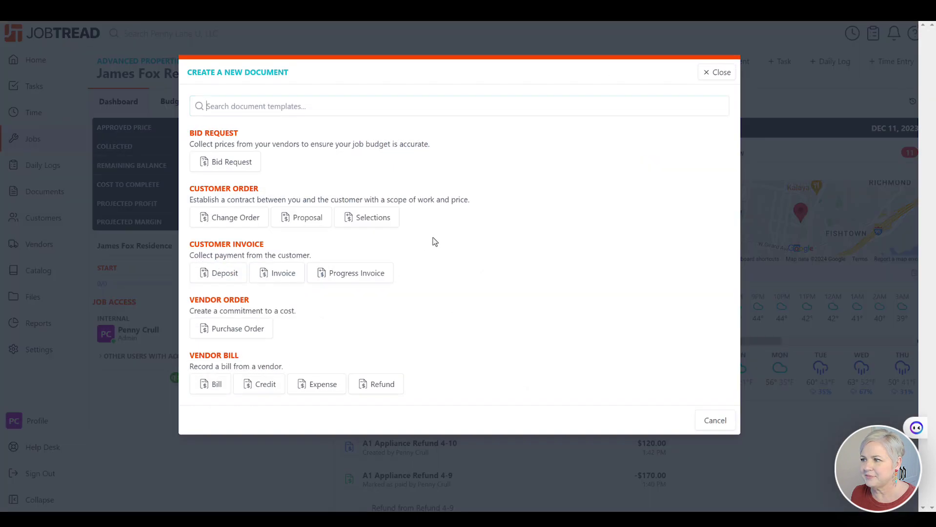
# Step: Start a vendor bill with A1 Appliance as the vendor and open the item grouping options
pyautogui.click(209, 386)
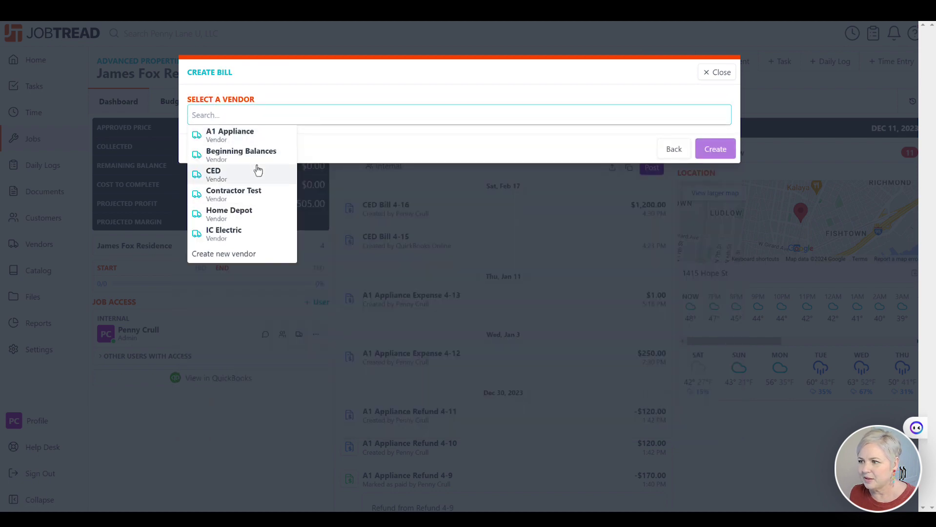
pyautogui.click(260, 139)
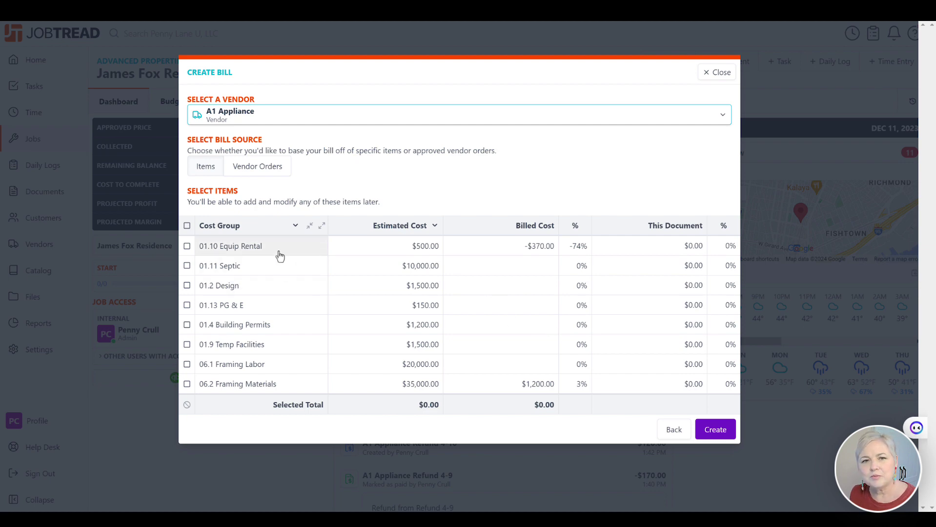
pyautogui.click(293, 230)
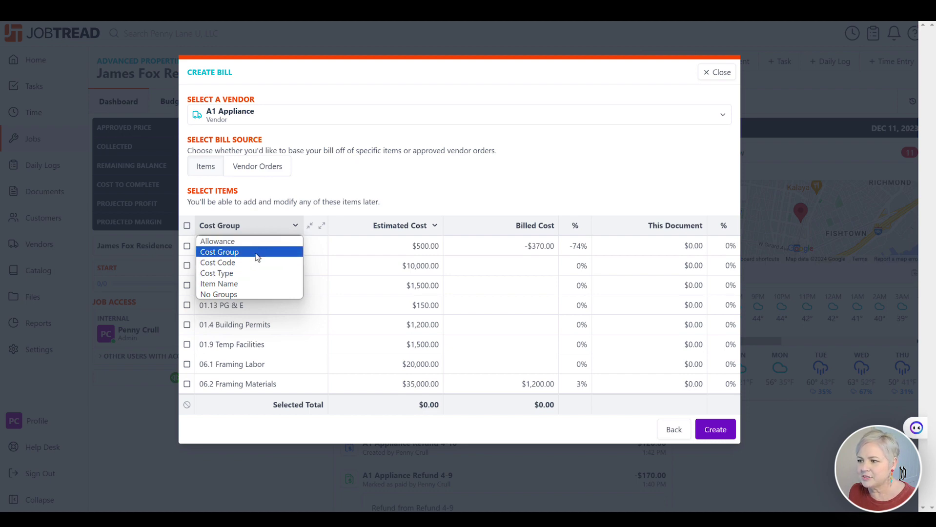
# Step: Group items by cost code, expand 01 Plans and Permits, and leave its group amount empty
pyautogui.click(259, 262)
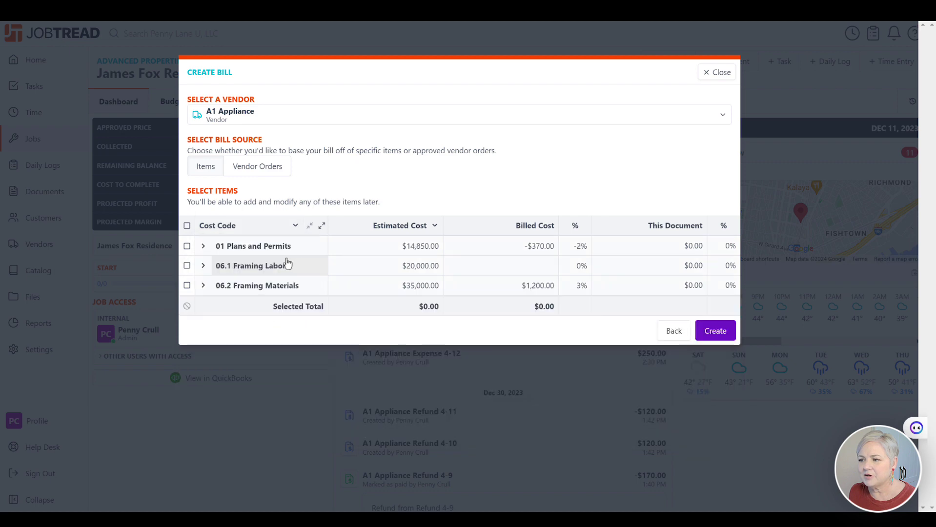
pyautogui.click(203, 245)
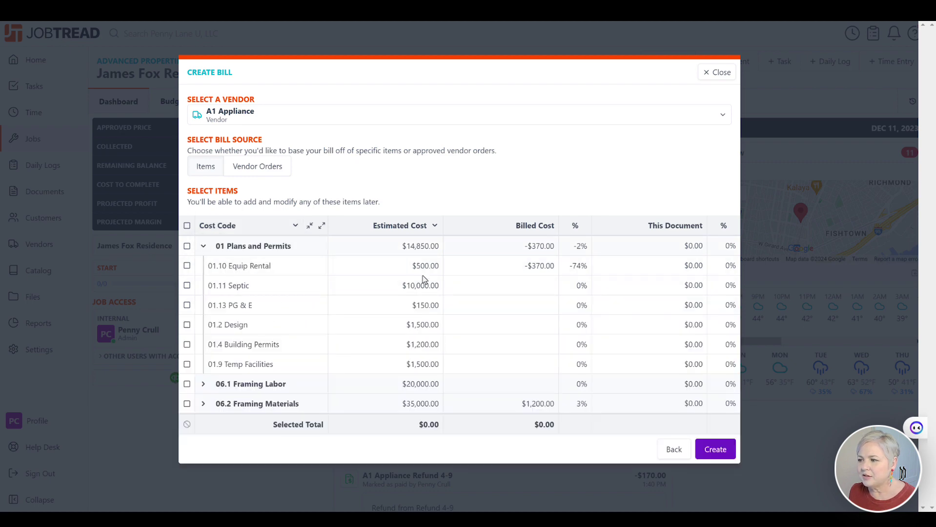
pyautogui.click(629, 249)
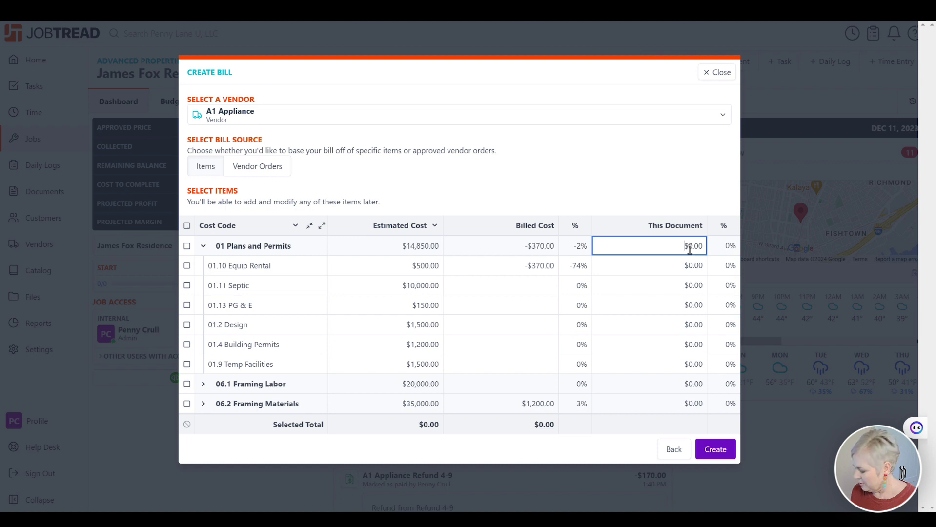
pyautogui.write('1200')
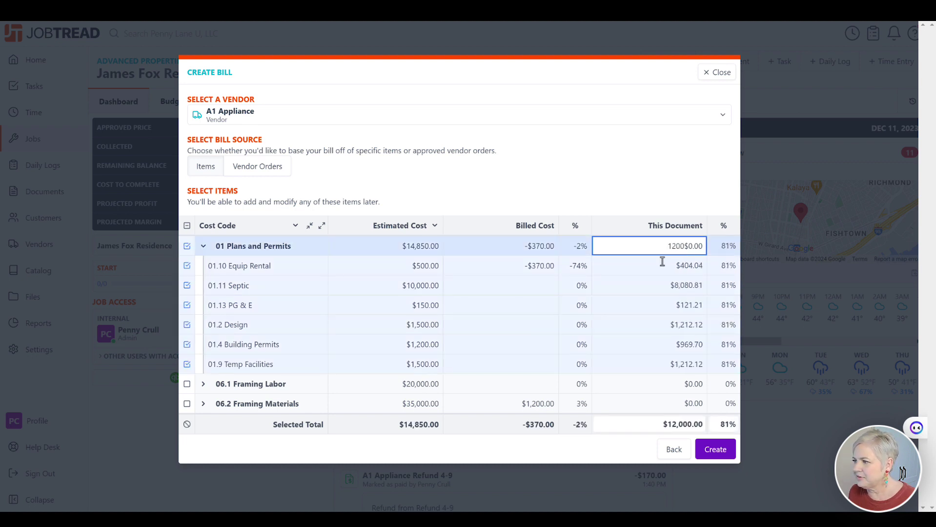
pyautogui.press('Delete')
pyautogui.press('Delete')
pyautogui.press('Delete')
pyautogui.press('Delete')
pyautogui.press('Delete')
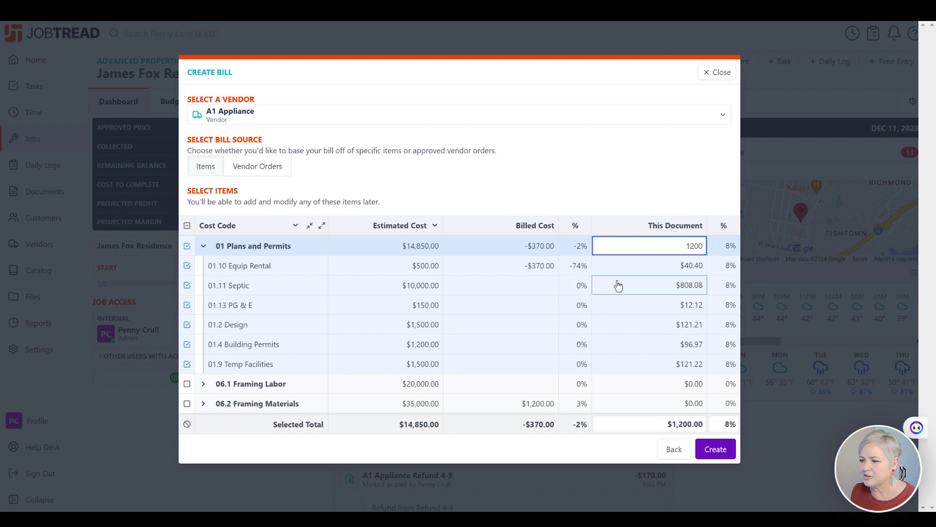
pyautogui.doubleClick(685, 244)
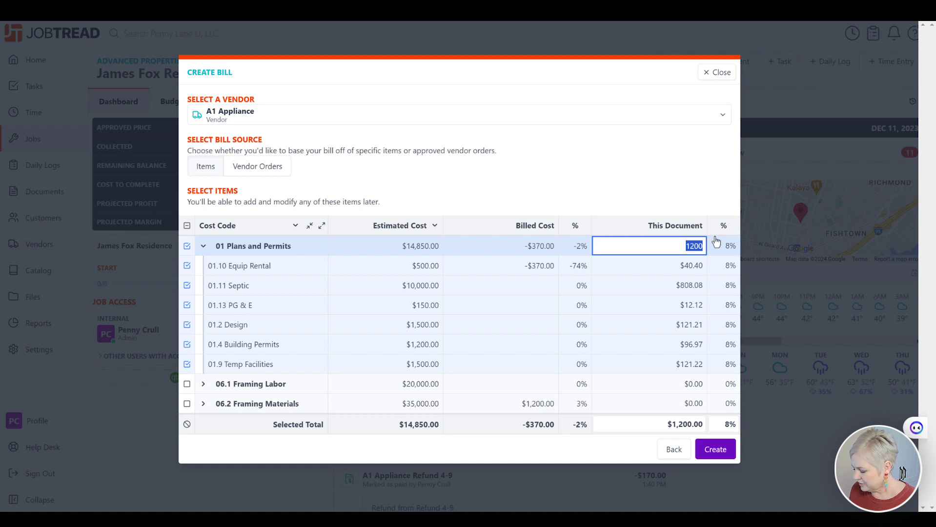
pyautogui.press('BackSpace')
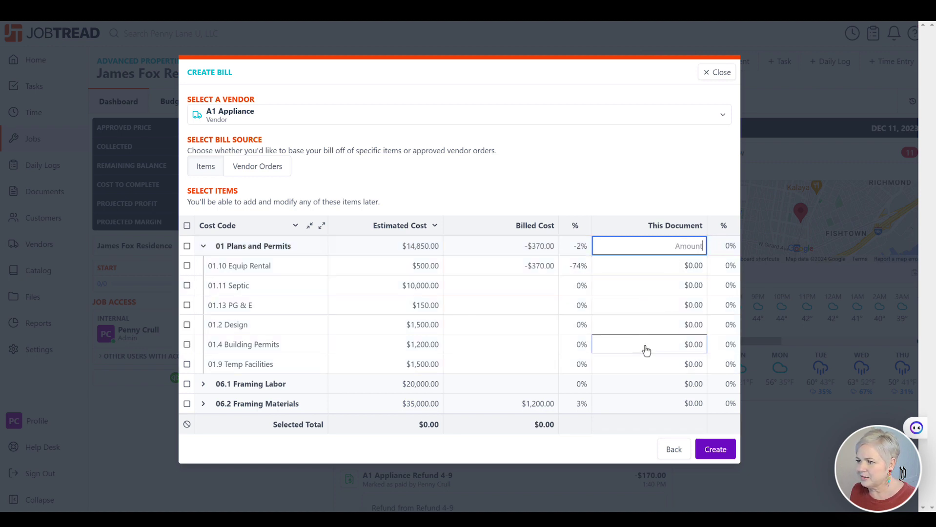
# Step: Enter $1,200.00 as this bill's amount for the 01.11 Septic item
pyautogui.click(643, 288)
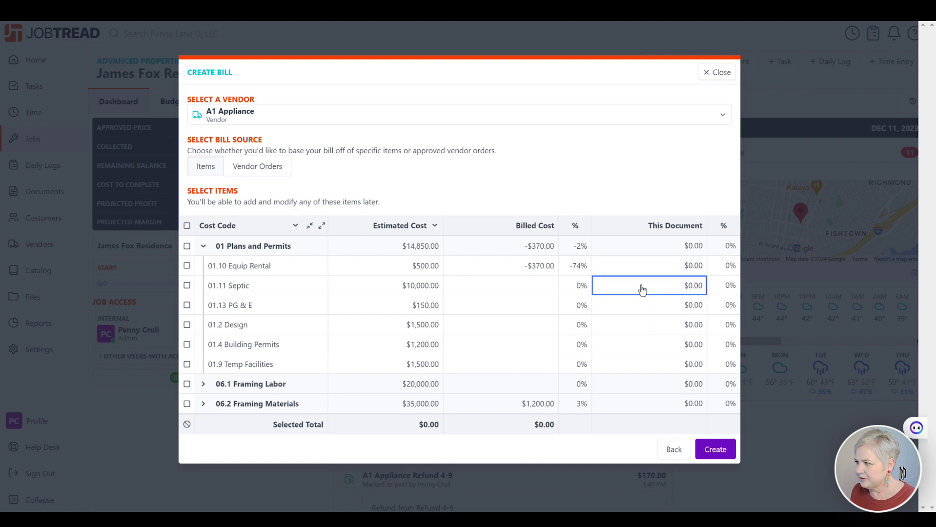
pyautogui.write('1200')
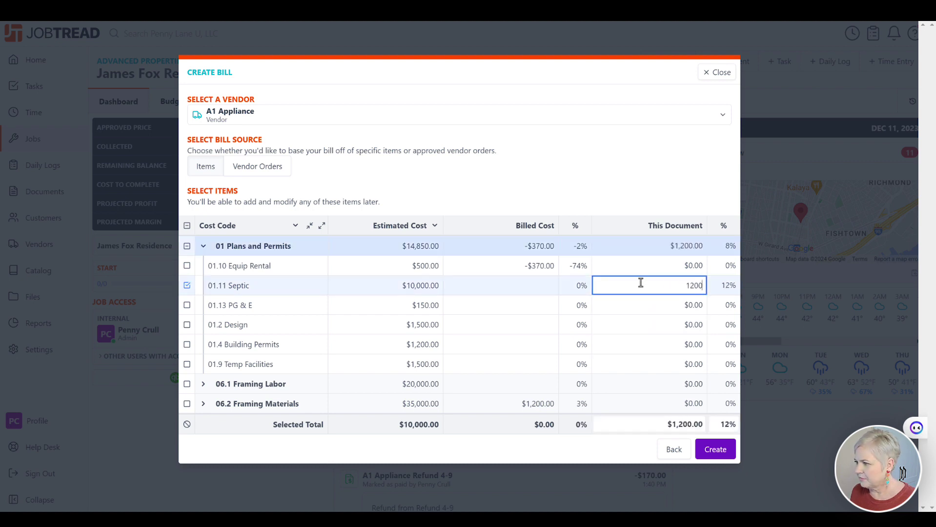
pyautogui.write('.')
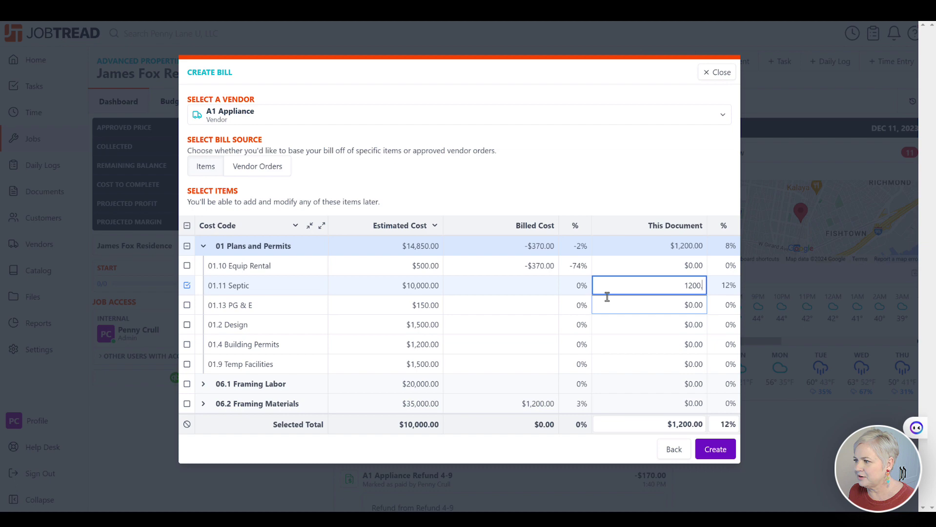
pyautogui.click(604, 304)
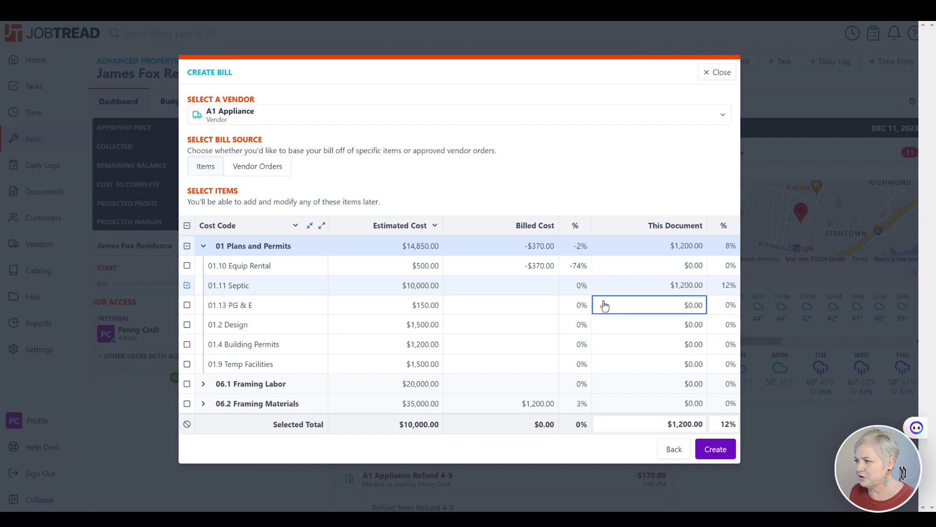
# Step: Create the bill, then give it invoice date February 9, 2024 and vendor bill number 12345
pyautogui.click(713, 450)
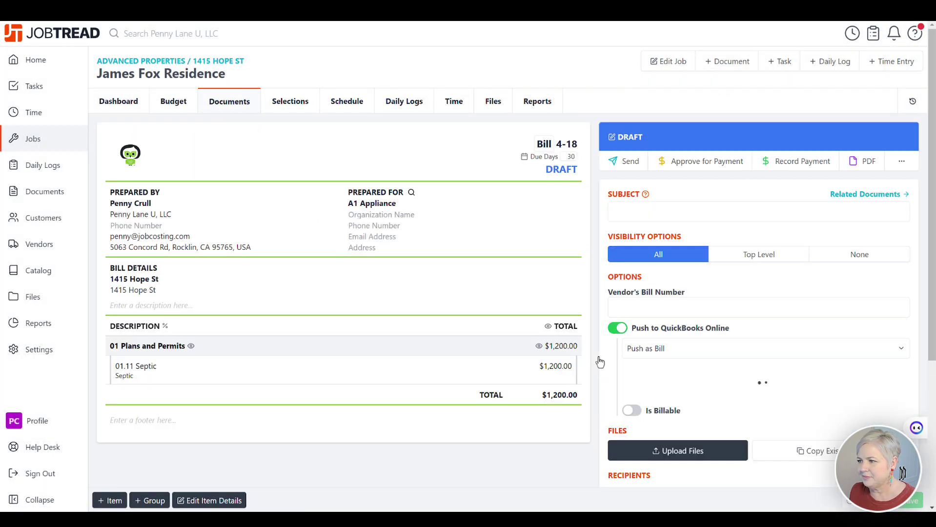
pyautogui.click(524, 156)
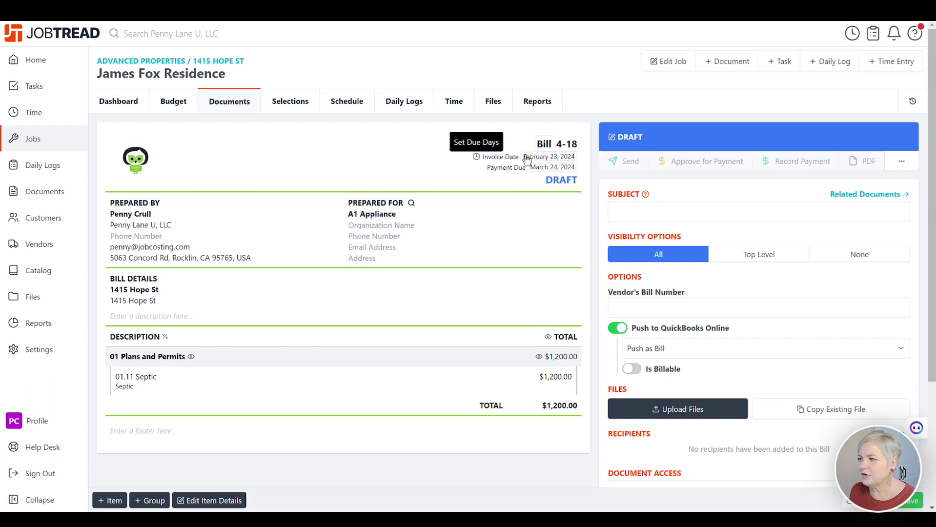
pyautogui.click(537, 157)
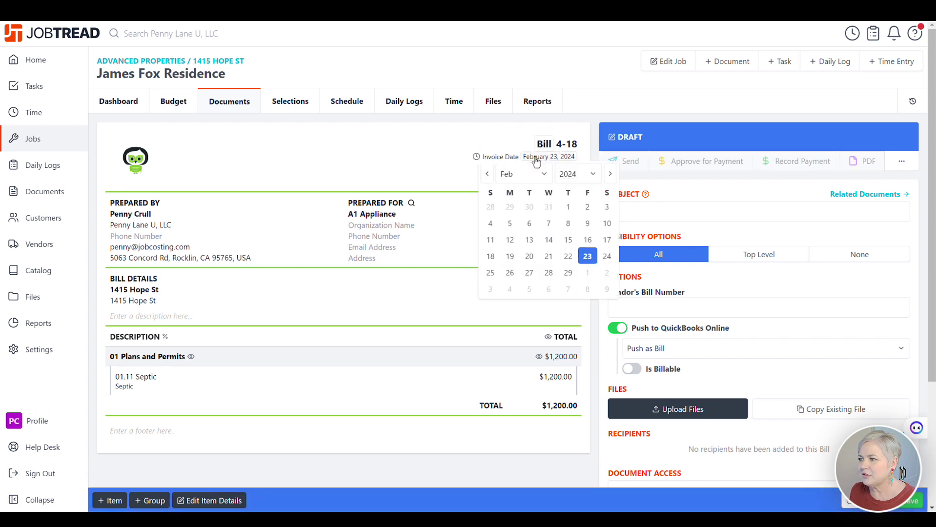
pyautogui.click(588, 224)
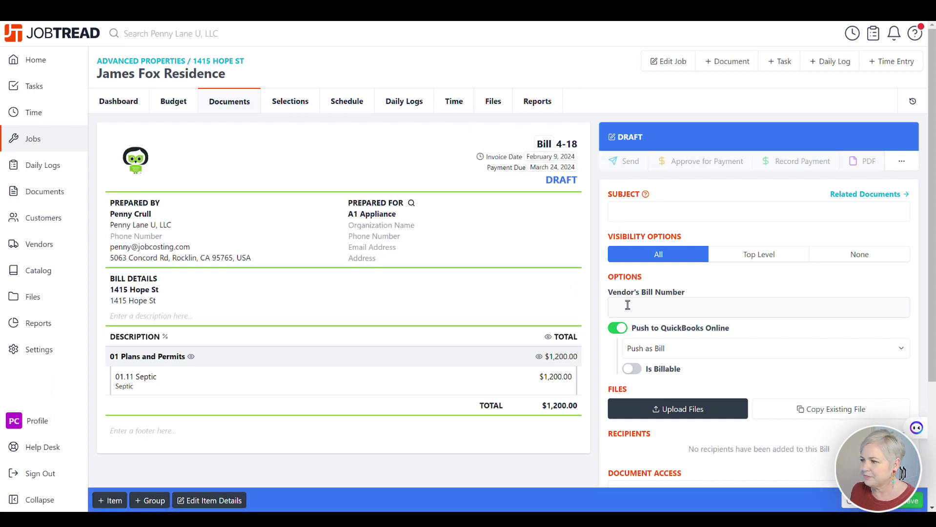
pyautogui.click(645, 308)
pyautogui.write('12345')
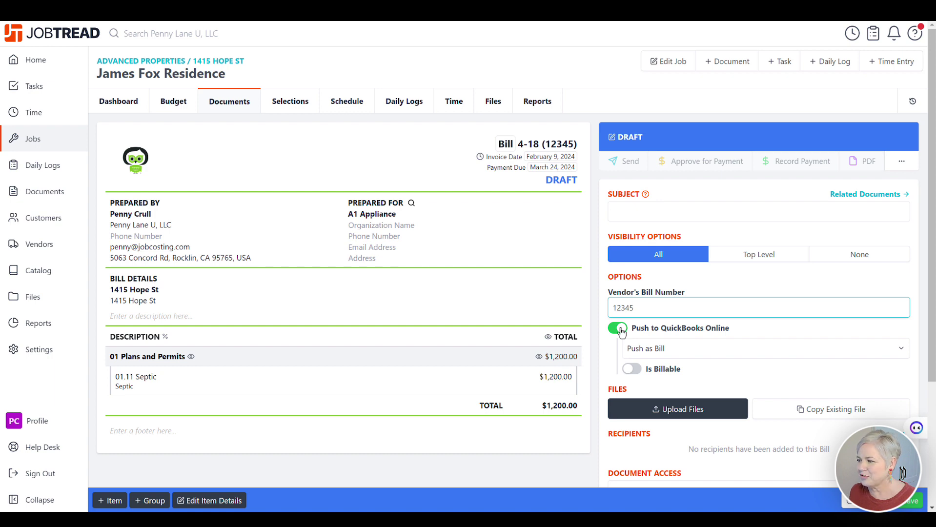
# Step: Set Bill 4-18 to Push as Bill to QuickBooks Online and save it
pyautogui.scroll(-3, 654, 311)
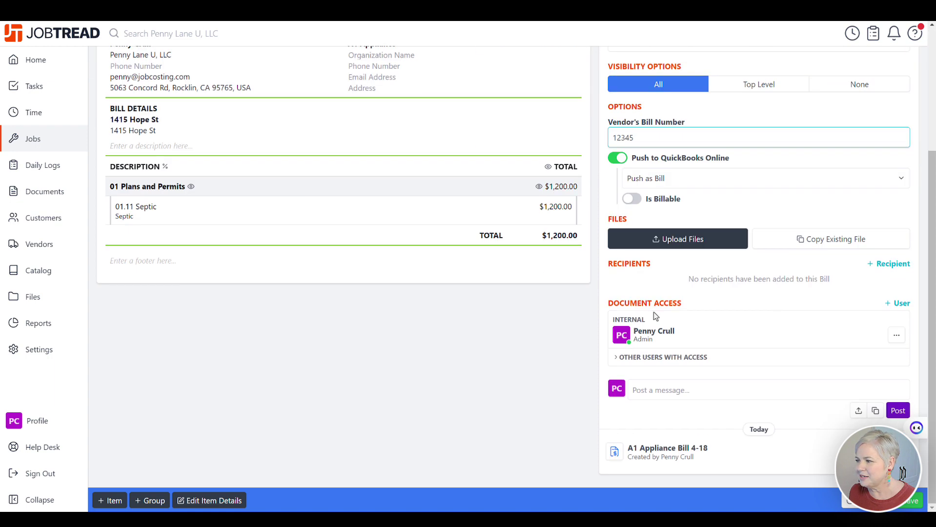
pyautogui.click(669, 183)
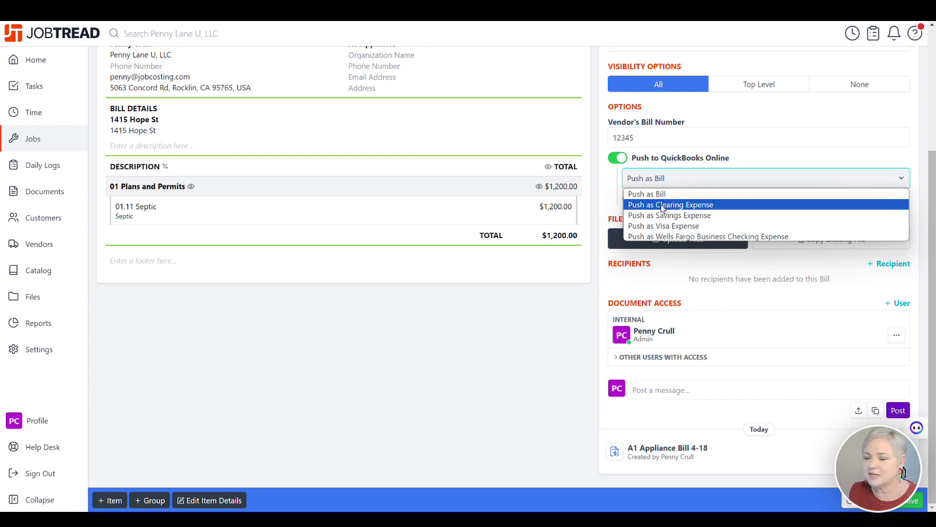
pyautogui.click(685, 226)
pyautogui.click(695, 185)
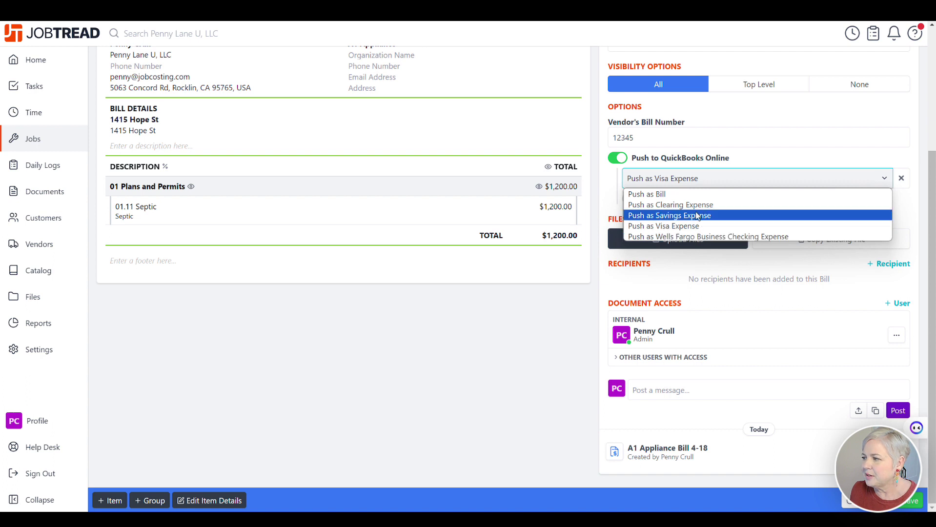
pyautogui.click(651, 194)
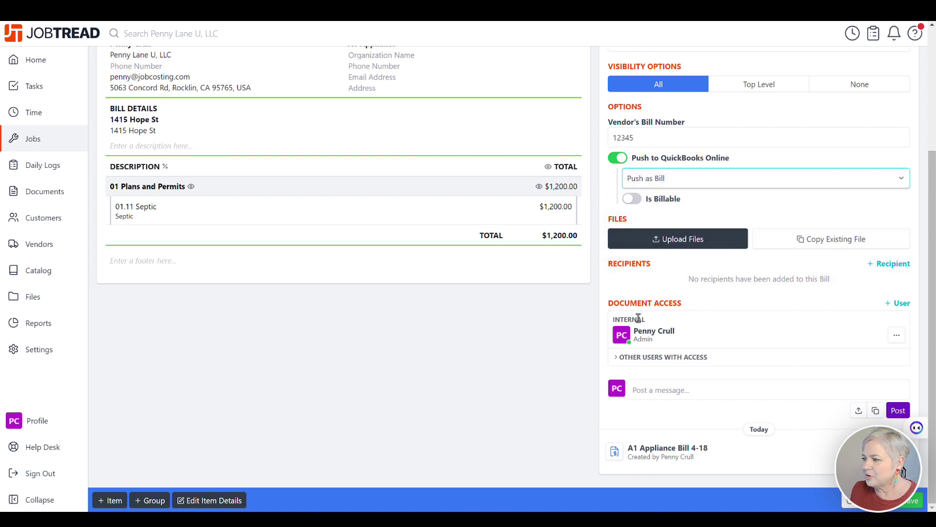
pyautogui.click(911, 502)
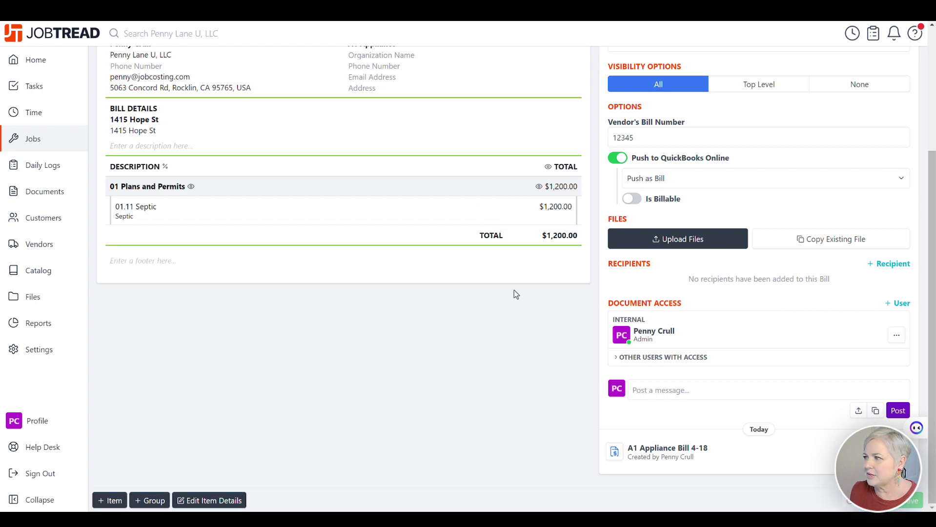
pyautogui.scroll(4, 513, 289)
# Step: Approve the bill, then review A1 Appliance's $1,200.00 Bill #12345 in QuickBooks and close it
pyautogui.click(662, 165)
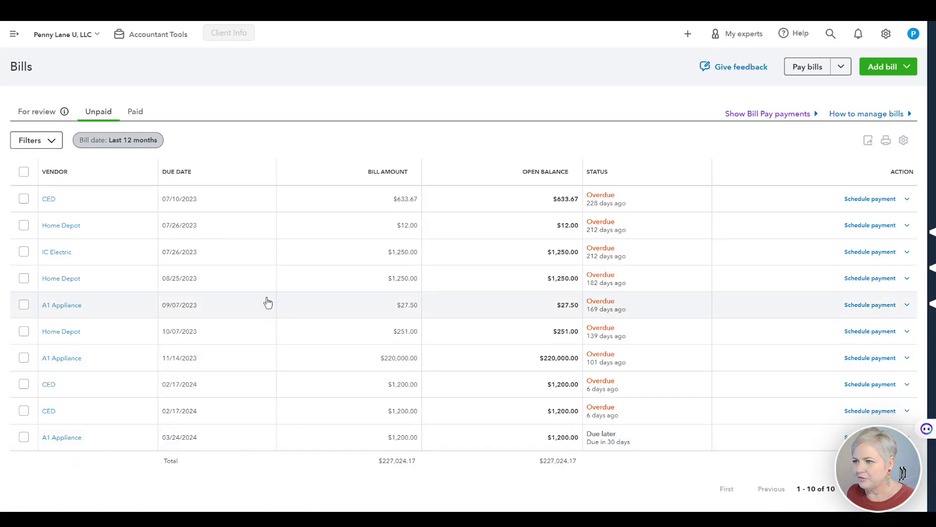
pyautogui.click(166, 441)
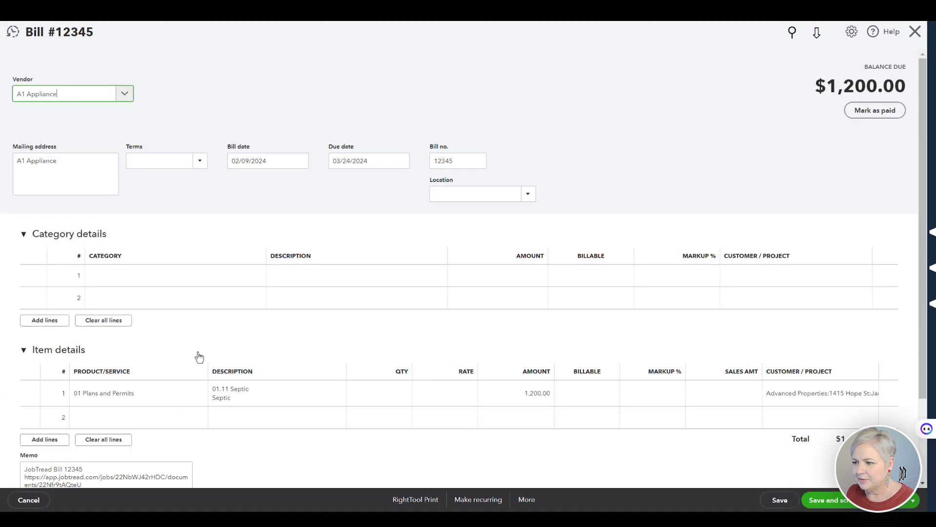
pyautogui.scroll(-3, 146, 352)
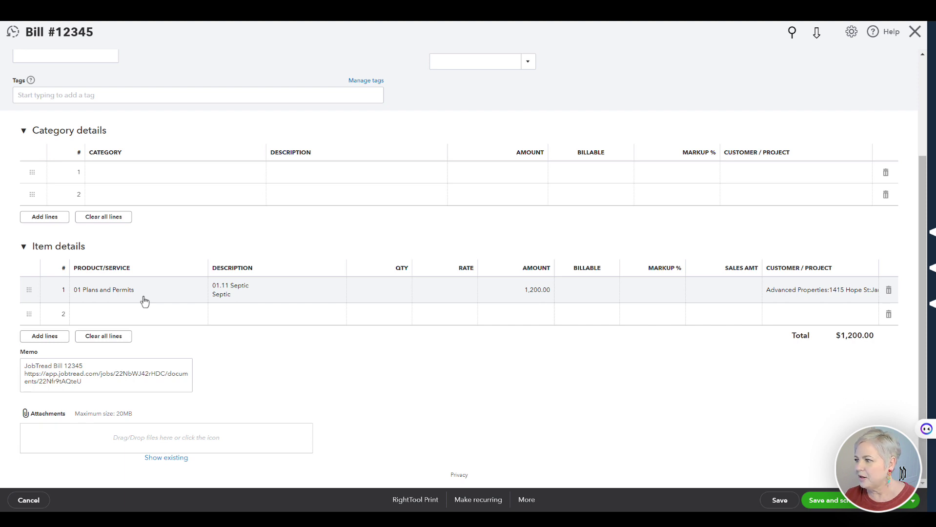
pyautogui.click(913, 33)
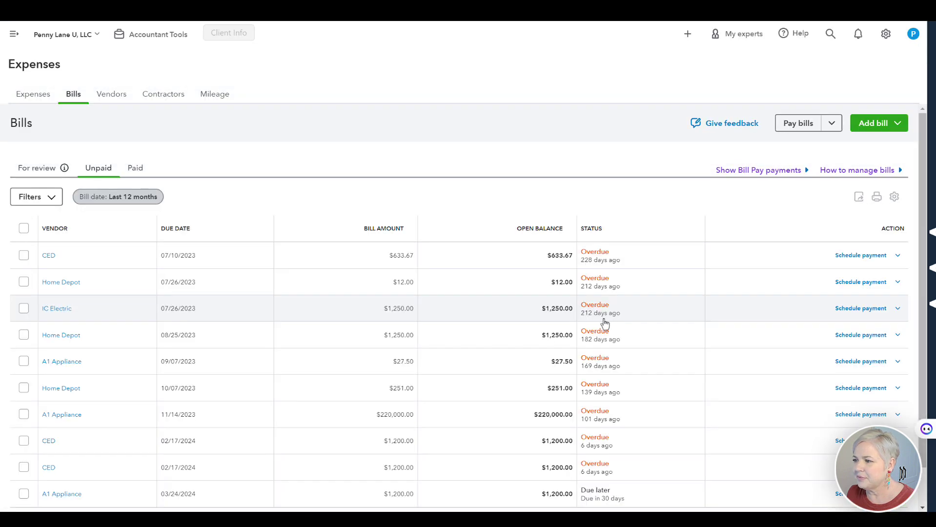
pyautogui.click(889, 36)
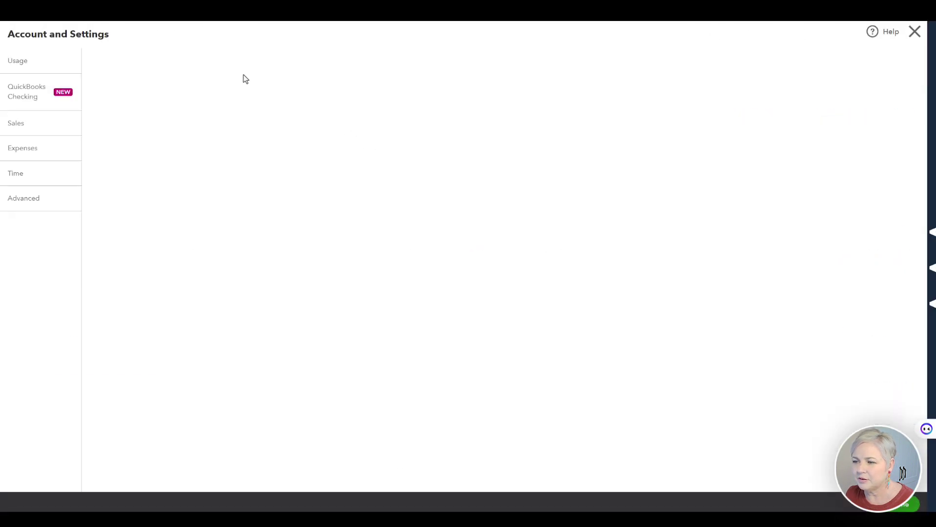
pyautogui.click(29, 150)
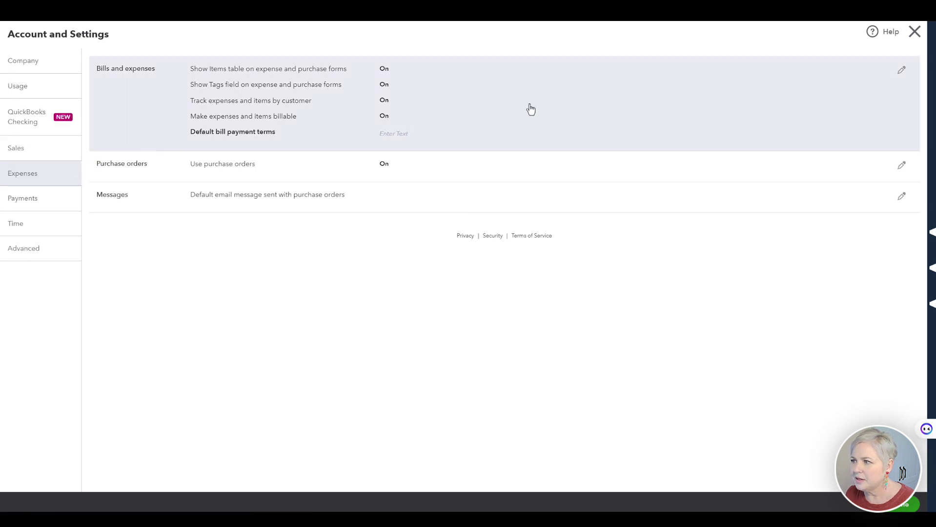
pyautogui.click(903, 73)
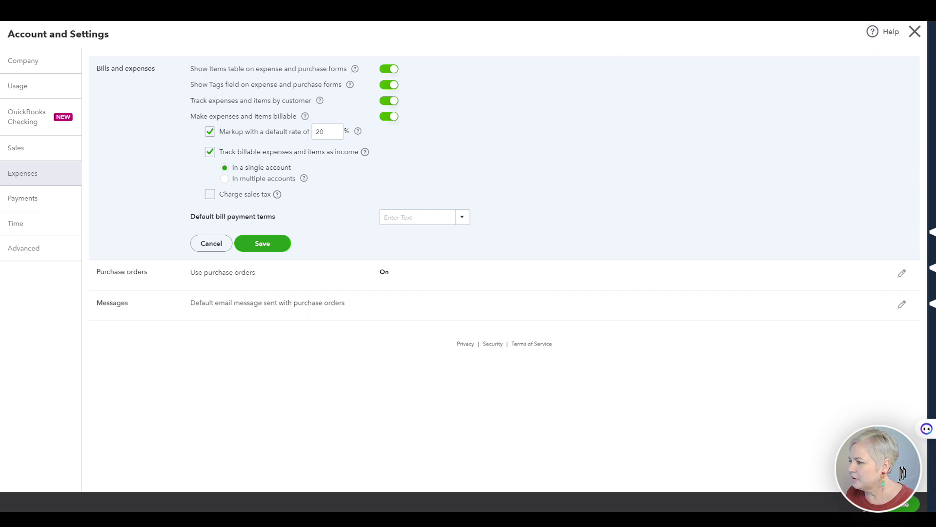
pyautogui.click(915, 31)
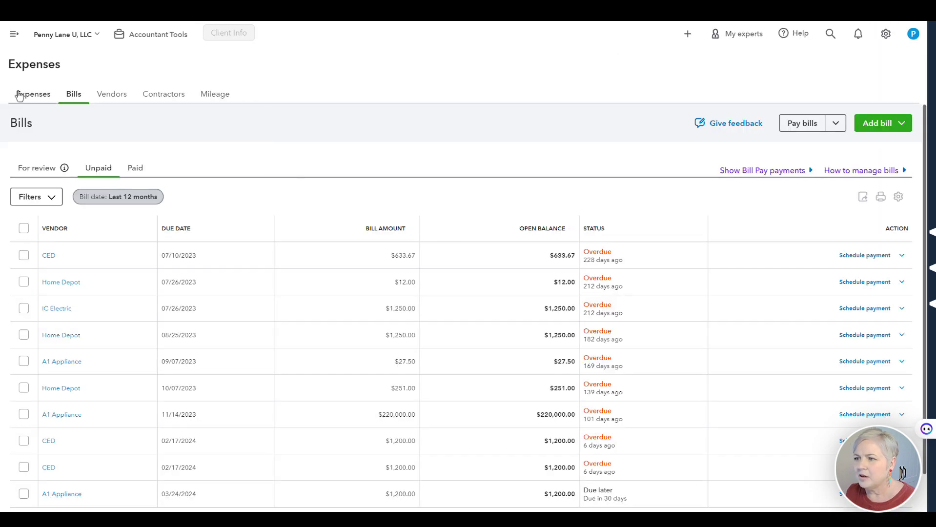
pyautogui.click(19, 39)
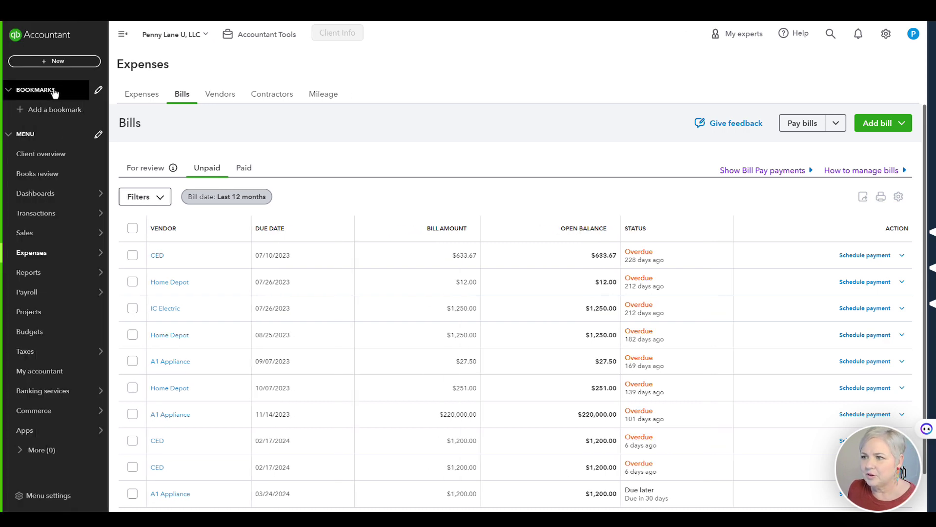
pyautogui.click(57, 61)
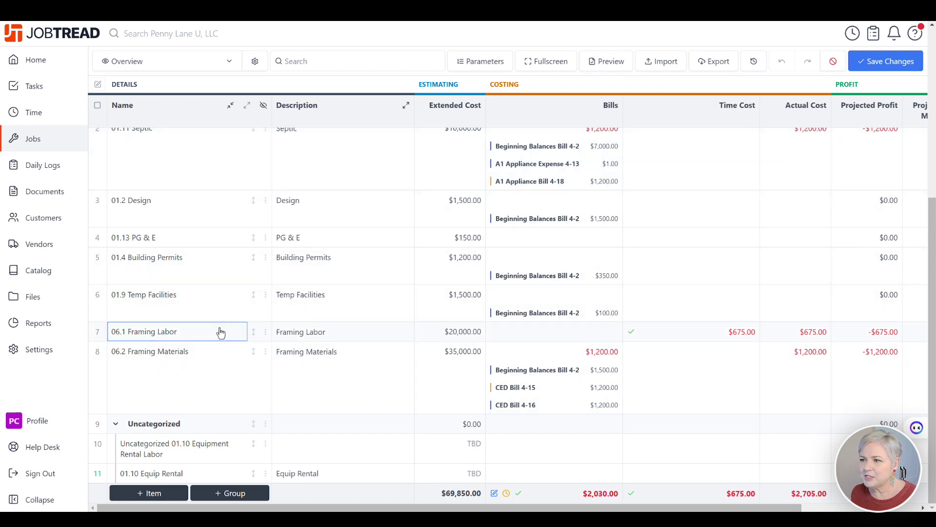
pyautogui.scroll(10, 219, 313)
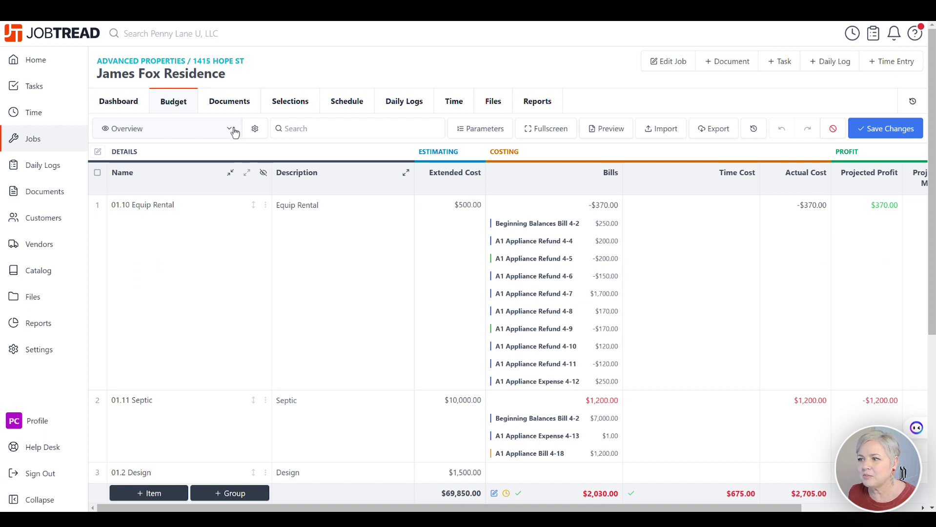
# Step: Group the budget by cost code, expand 06.2 Framing Materials, then go back to QuickBooks
pyautogui.click(233, 129)
pyautogui.click(255, 129)
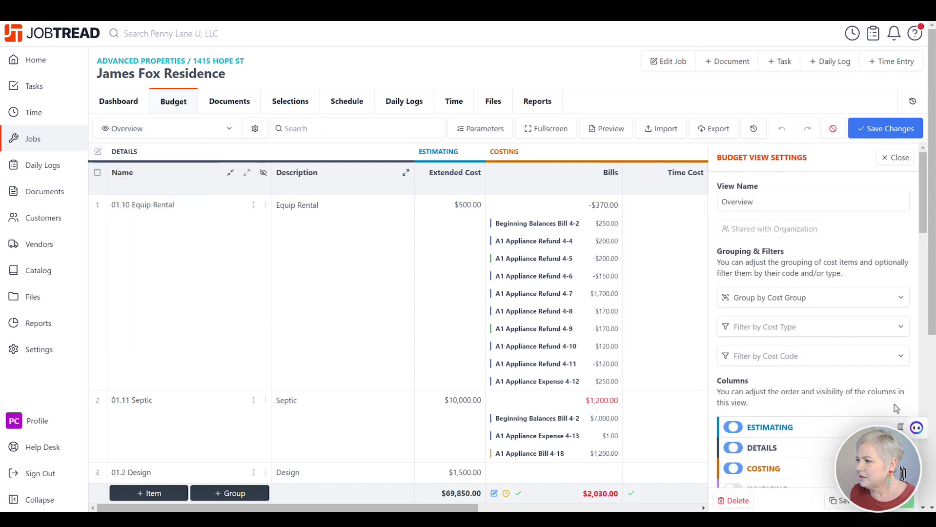
pyautogui.click(828, 299)
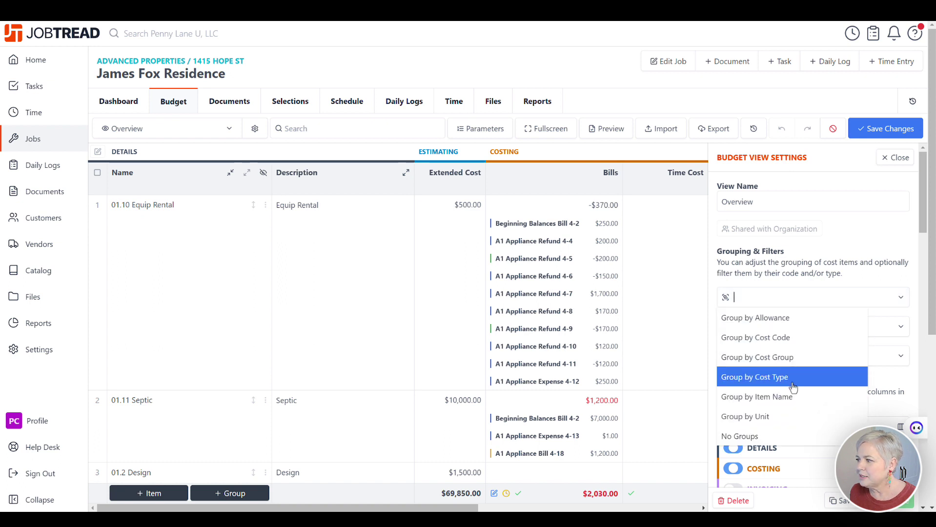
pyautogui.click(769, 342)
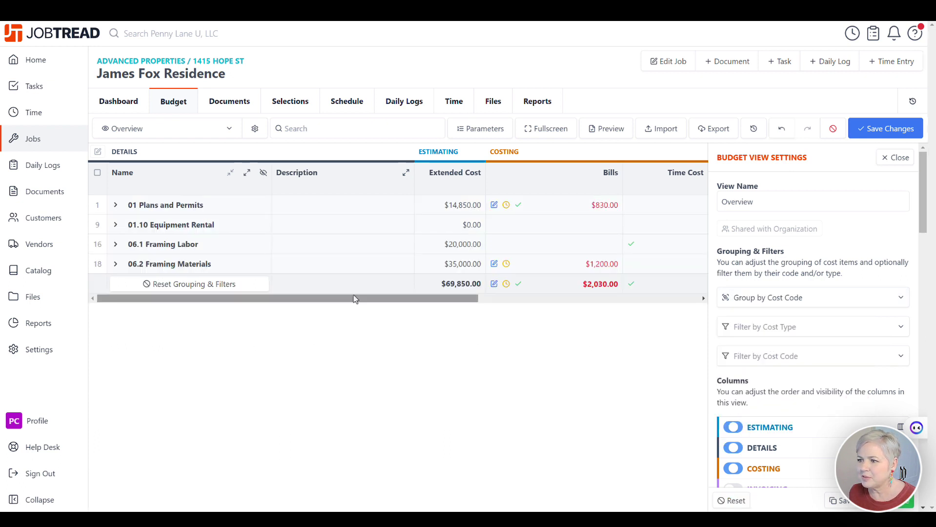
pyautogui.click(116, 264)
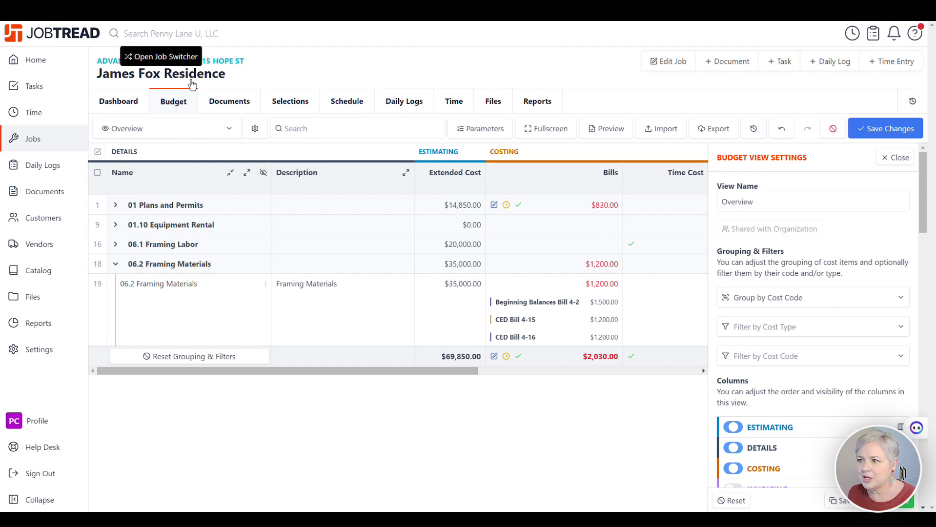
pyautogui.hotkey('alt', 'Tab')
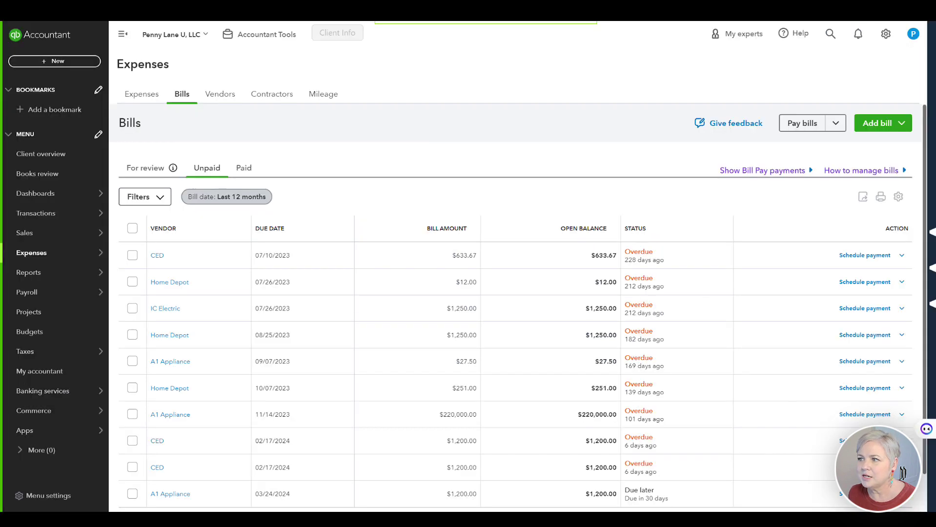
pyautogui.click(53, 62)
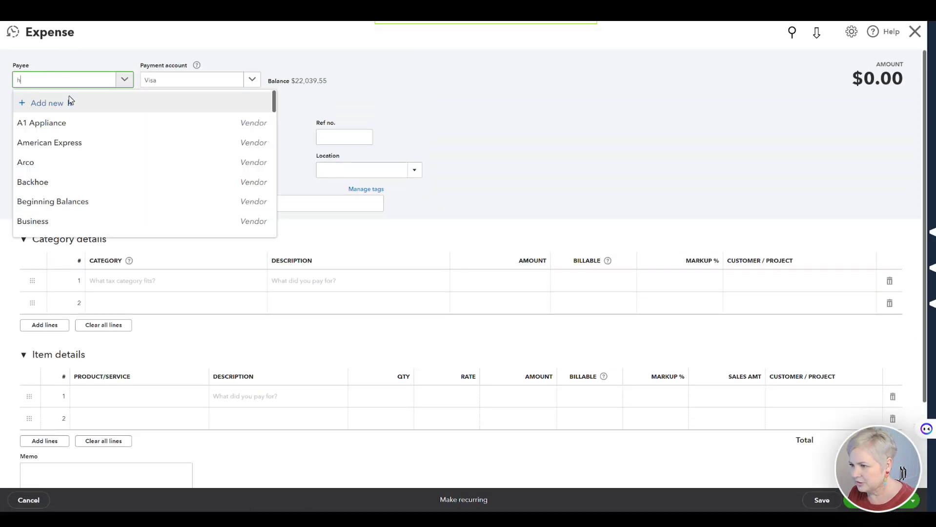
pyautogui.click(65, 123)
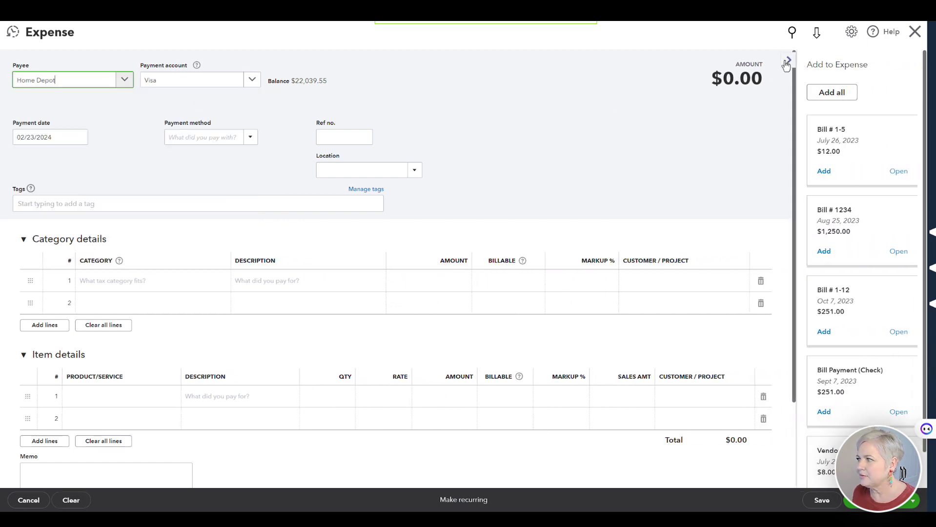
pyautogui.click(793, 61)
pyautogui.click(101, 395)
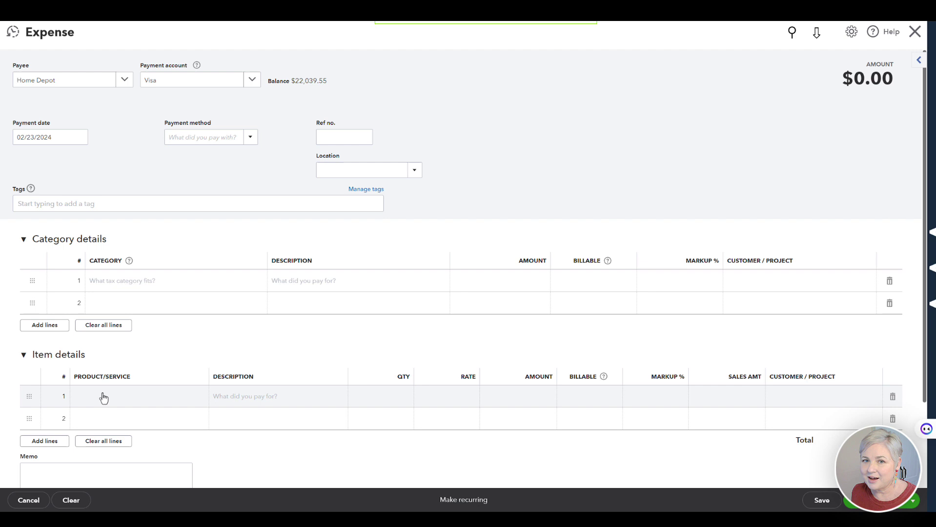
pyautogui.write('06.2')
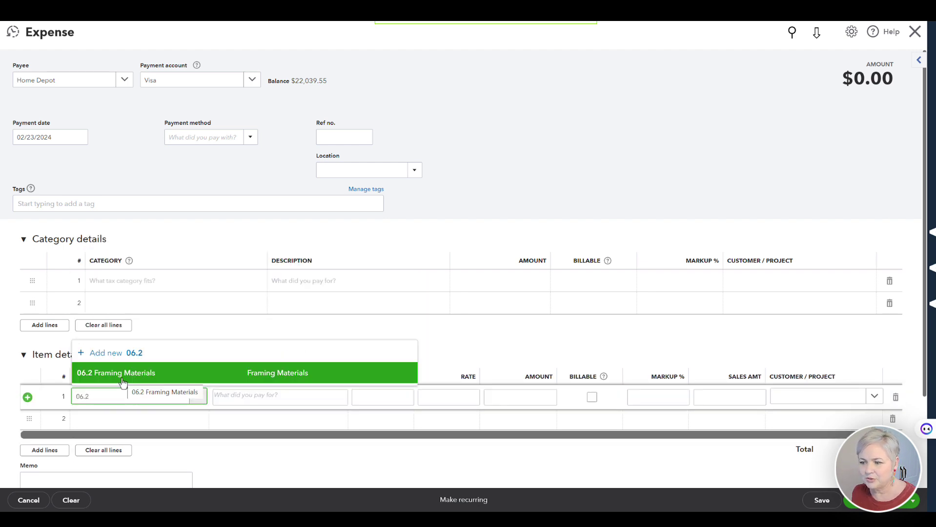
pyautogui.click(122, 380)
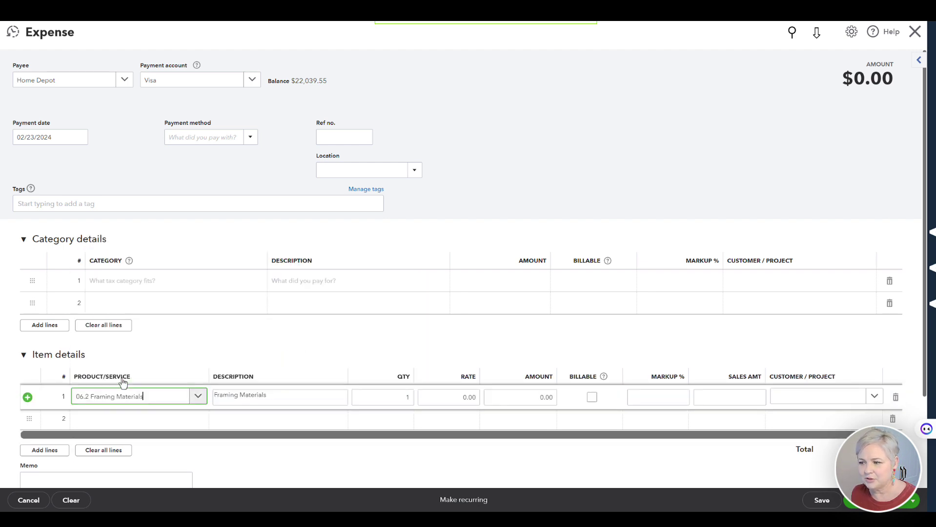
pyautogui.click(419, 403)
pyautogui.write('214.')
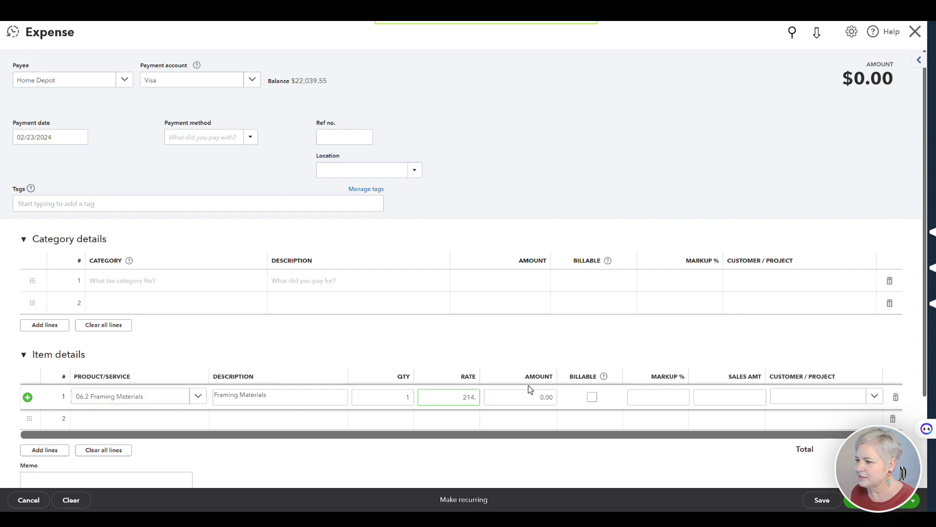
pyautogui.click(776, 400)
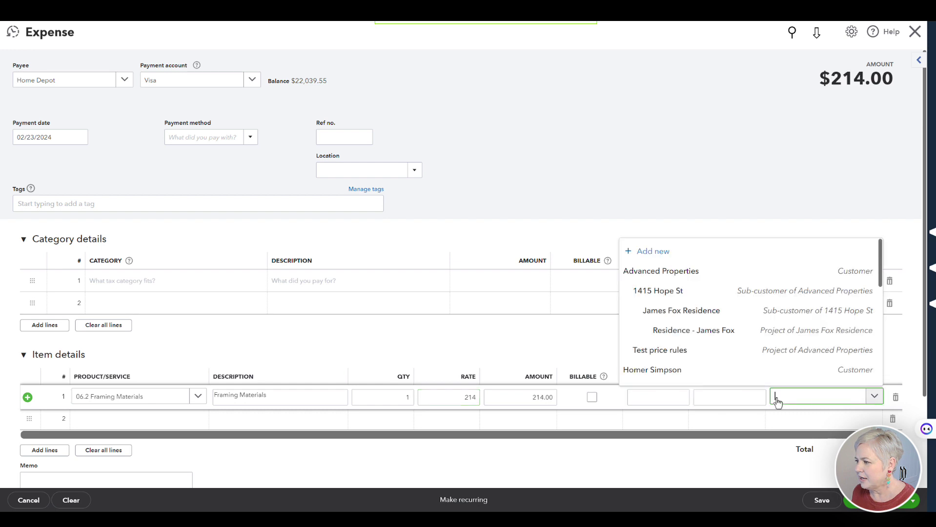
pyautogui.click(716, 314)
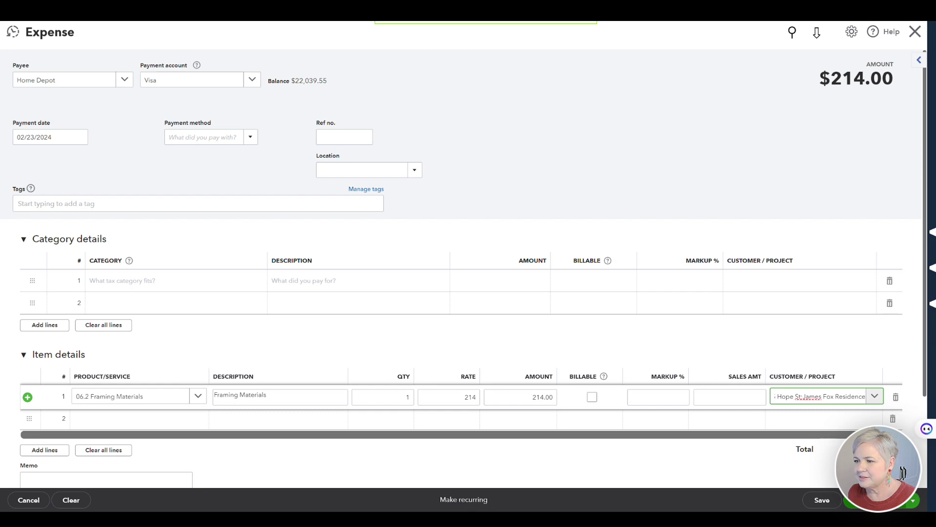
pyautogui.hotkey('ctrl', 'alt', 'd')
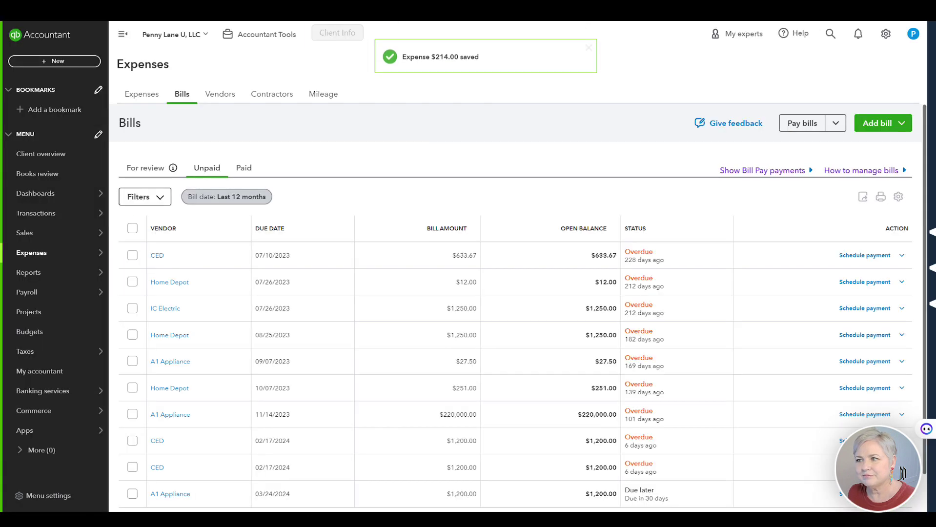
# Step: Check 06.2 Framing Materials' bills in JobTread, then open the job's Documents without saving
pyautogui.hotkey('ctrl', 'Tab')
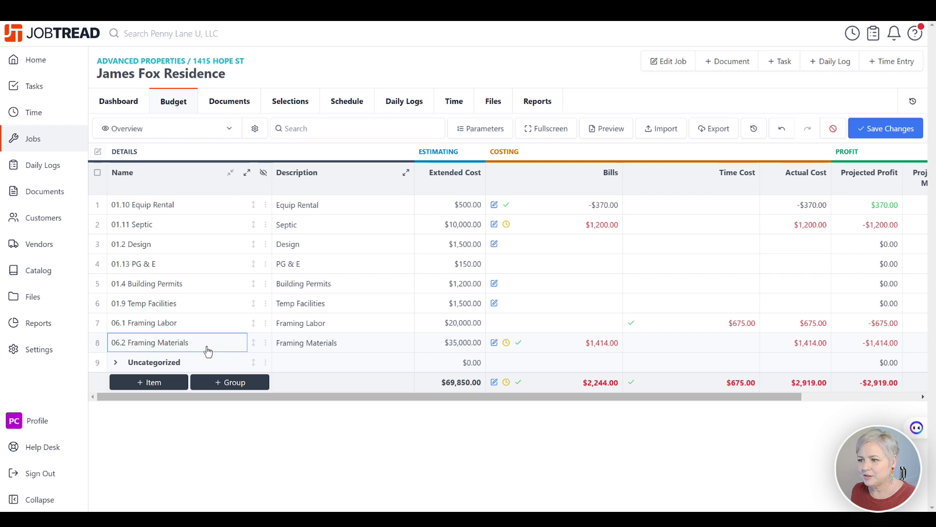
pyautogui.click(573, 350)
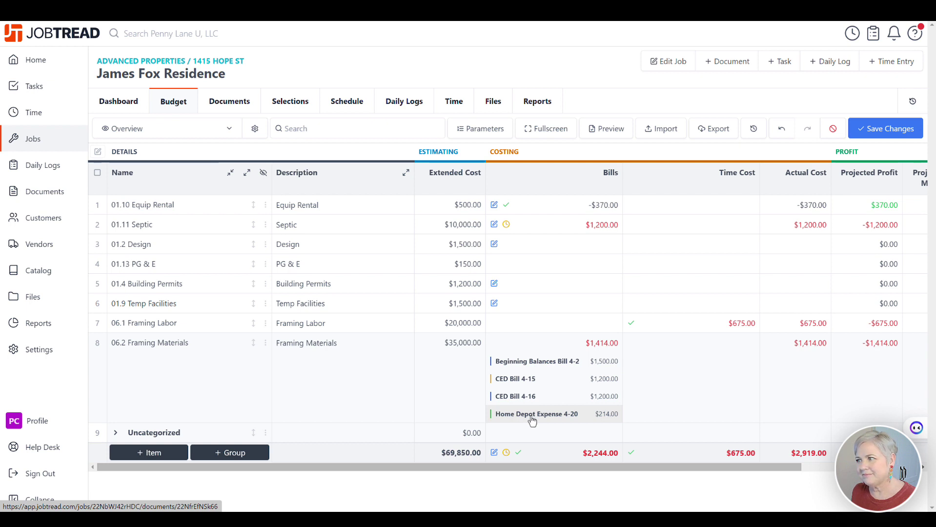
pyautogui.click(233, 103)
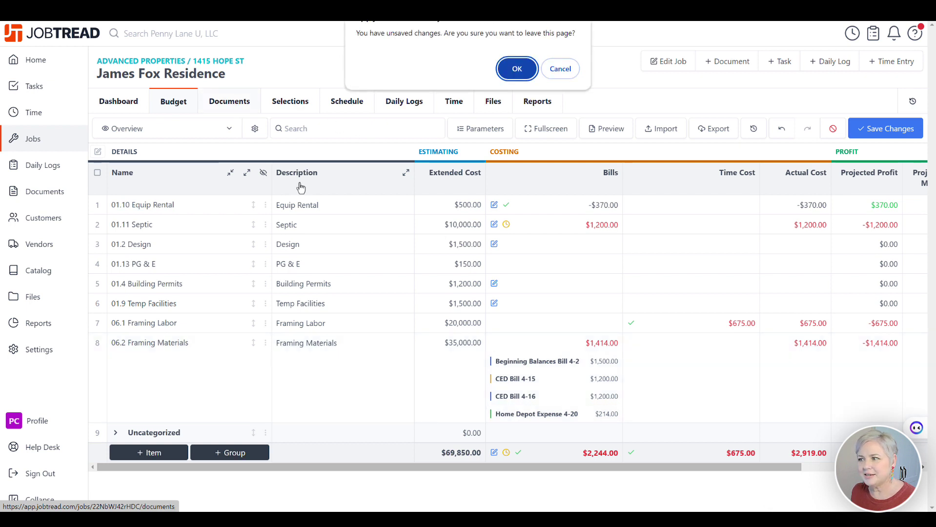
pyautogui.click(515, 68)
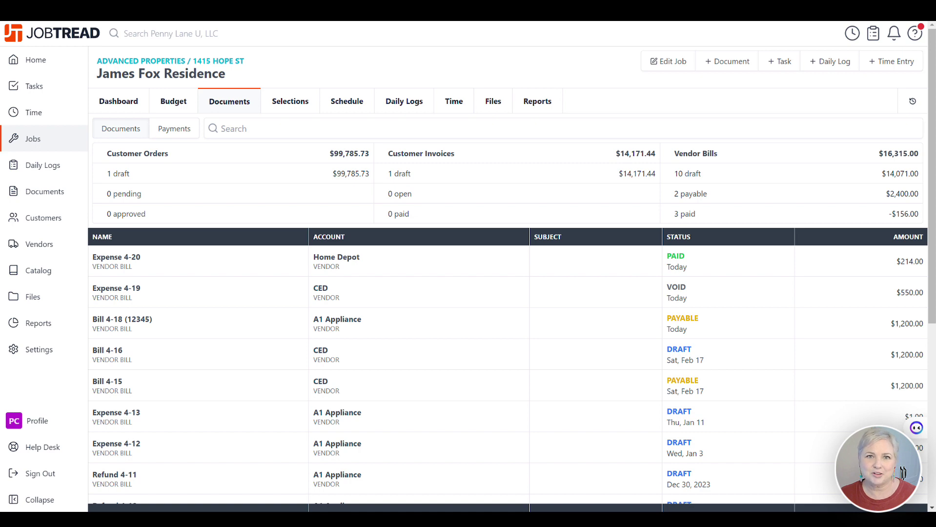
# Step: Show the job dashboard, whose activity feed logs the $214.00 payment on Home Depot Expense 4-20
pyautogui.click(118, 101)
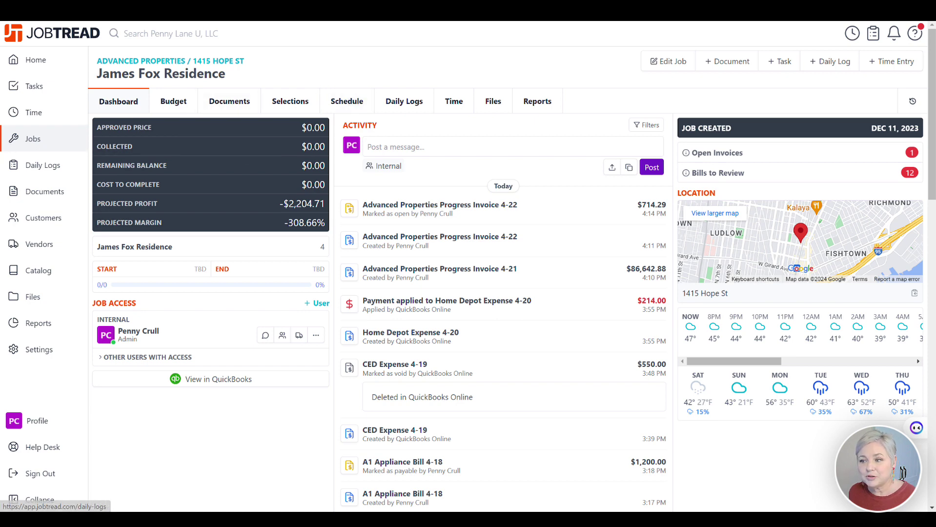
# Step: From organization Settings, list the QuickBooks Online integration's unsynced records, showing only Bill 3-32
pyautogui.click(57, 352)
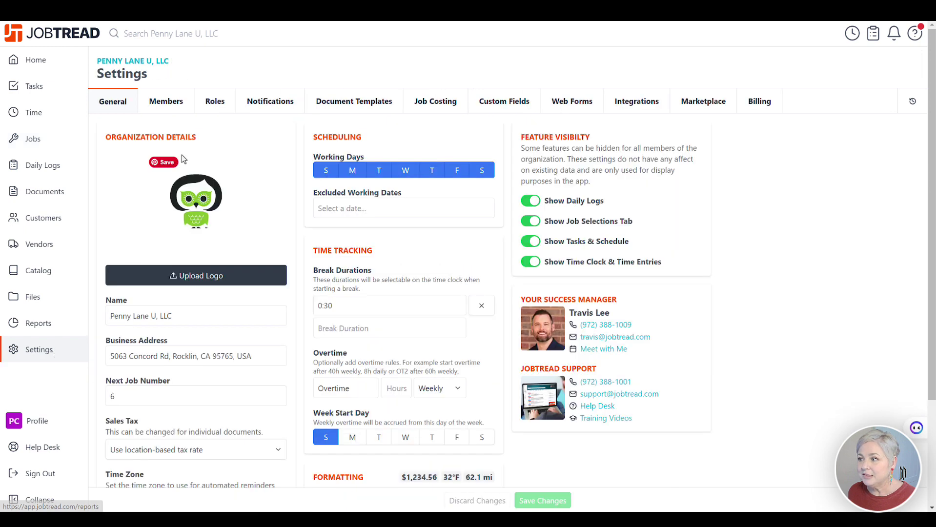
pyautogui.click(632, 102)
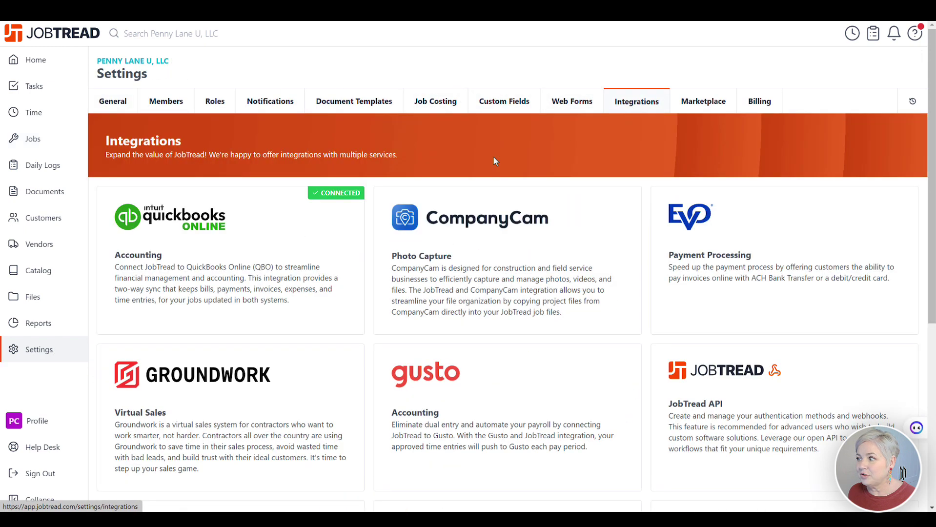
pyautogui.click(230, 234)
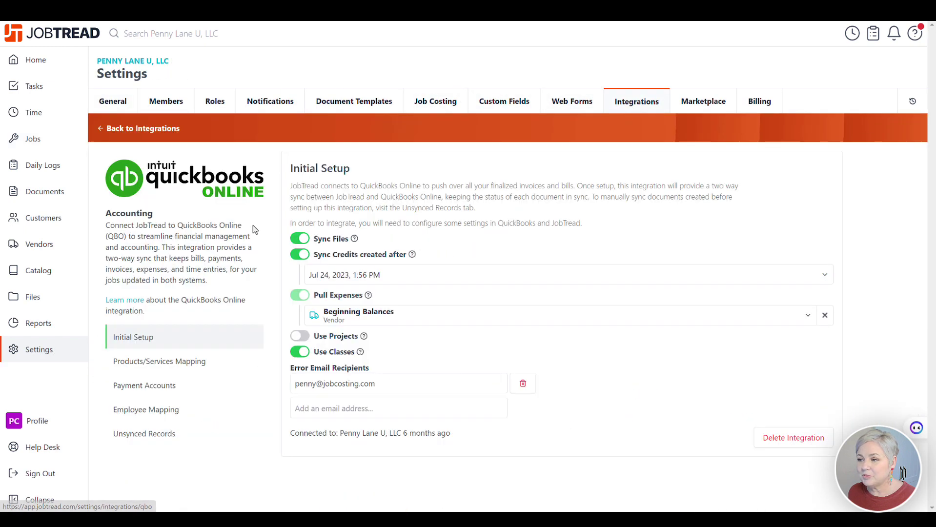
pyautogui.click(140, 434)
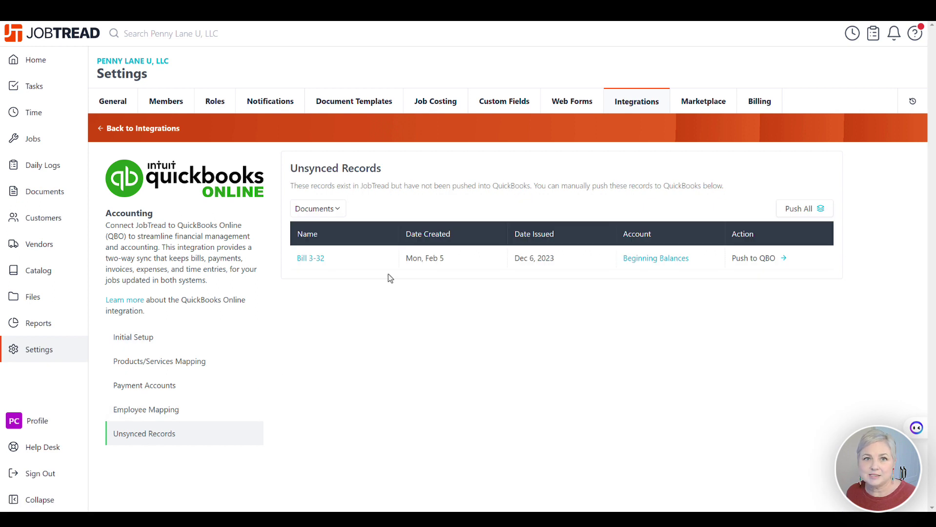